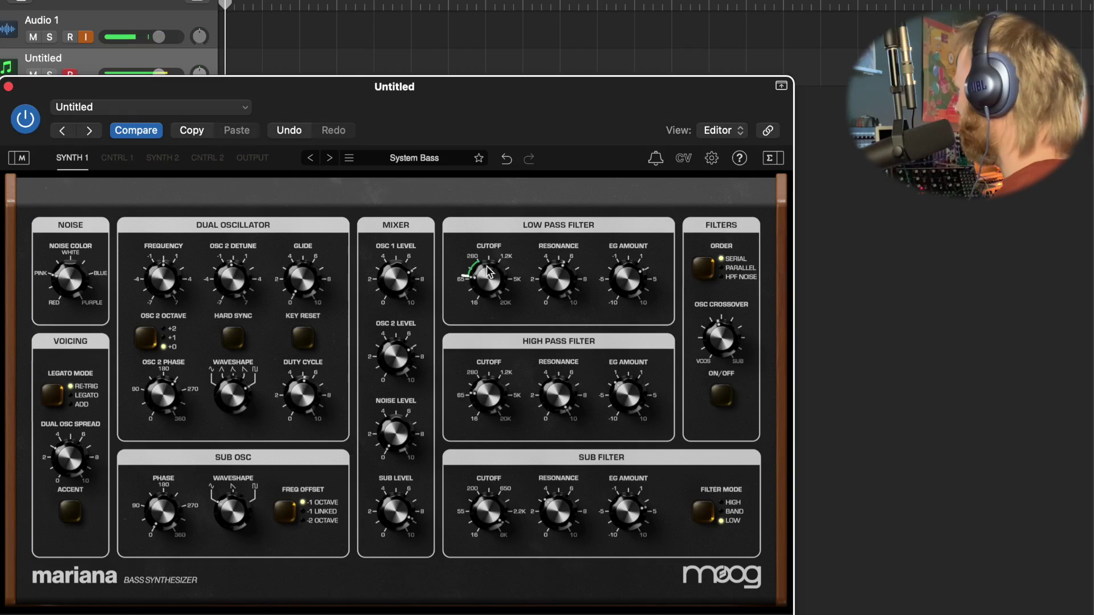
Sweep the low-pass cutoff up, then down to about 1.2K and 280, and raise resonance near 10
drag(489, 270, 491, 248)
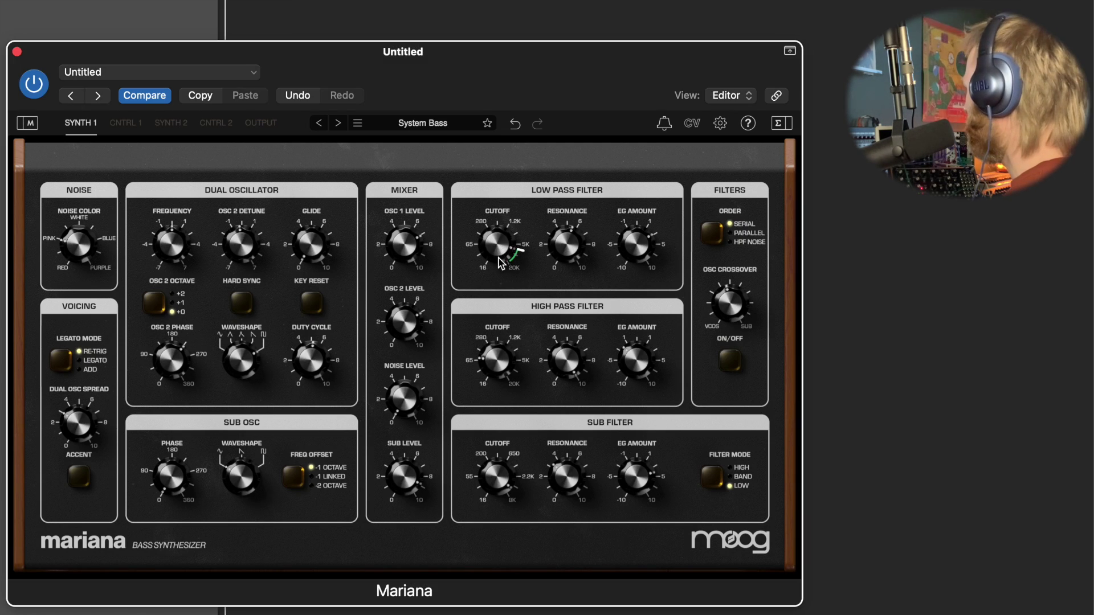
mouse_move(495, 243)
mouse_down()
mouse_move(505, 292)
mouse_move(509, 253)
mouse_move(565, 261)
mouse_up()
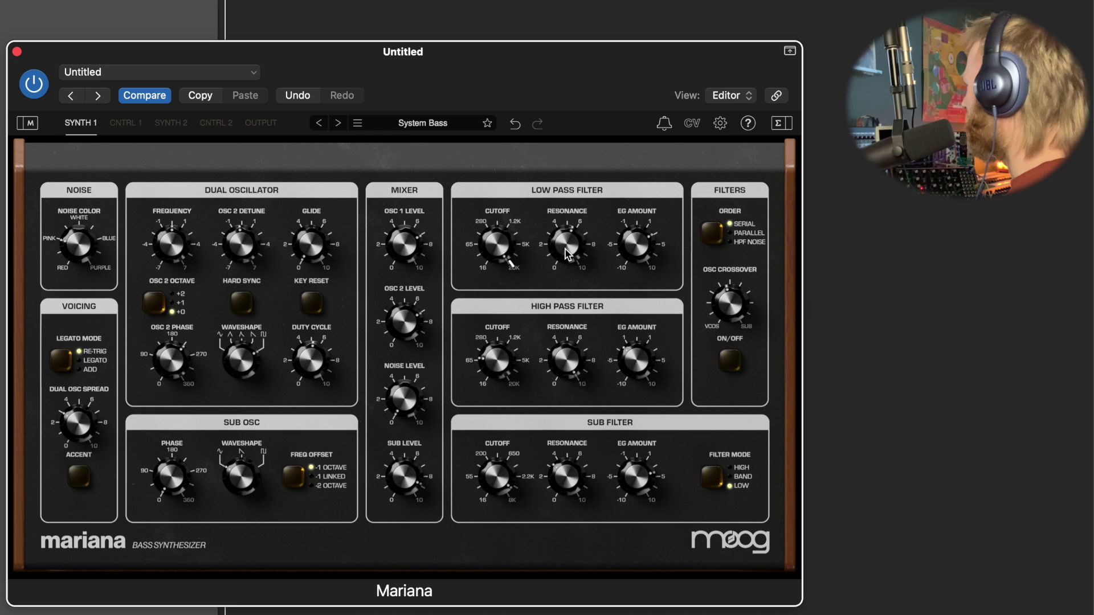
drag(495, 250, 519, 291)
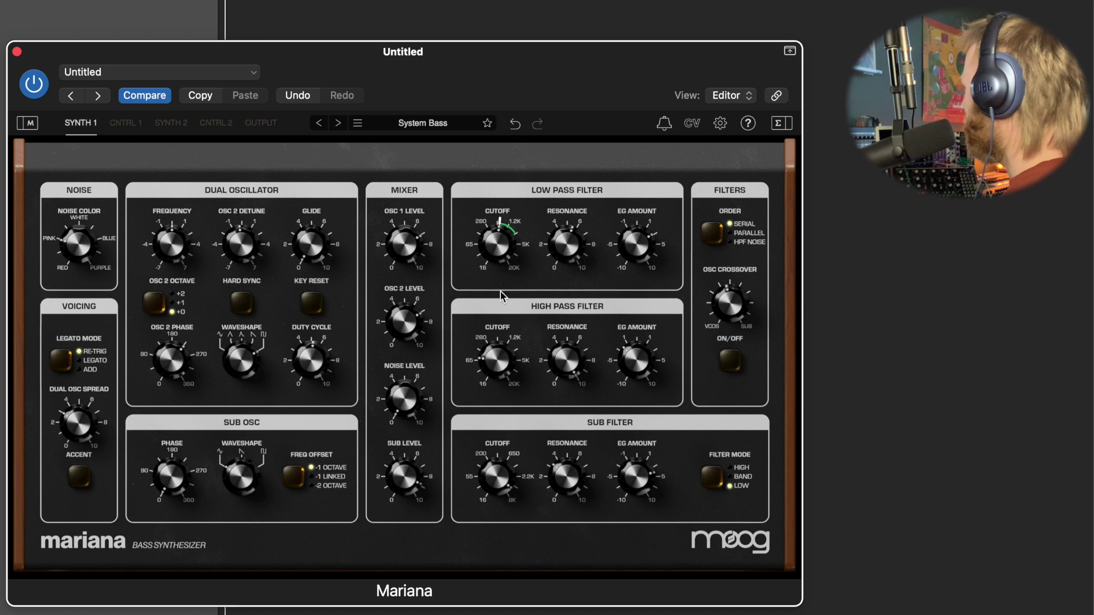
drag(564, 245, 570, 211)
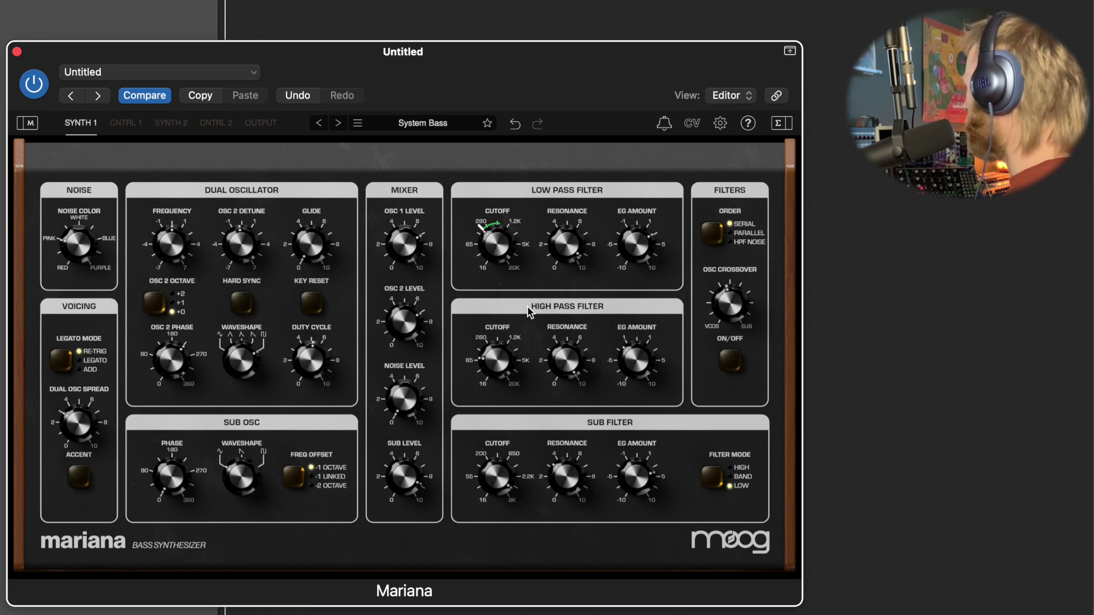
Open the low-pass cutoff to about 5K, nudge the high-pass cutoff, then return low-pass to about 200
drag(506, 273, 510, 253)
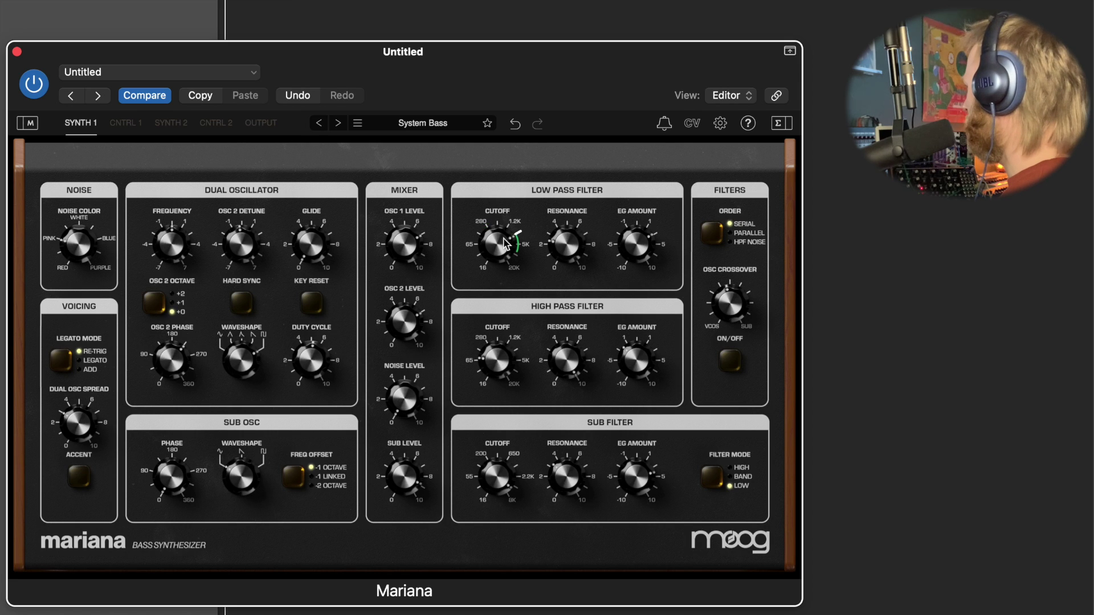
drag(497, 368, 497, 316)
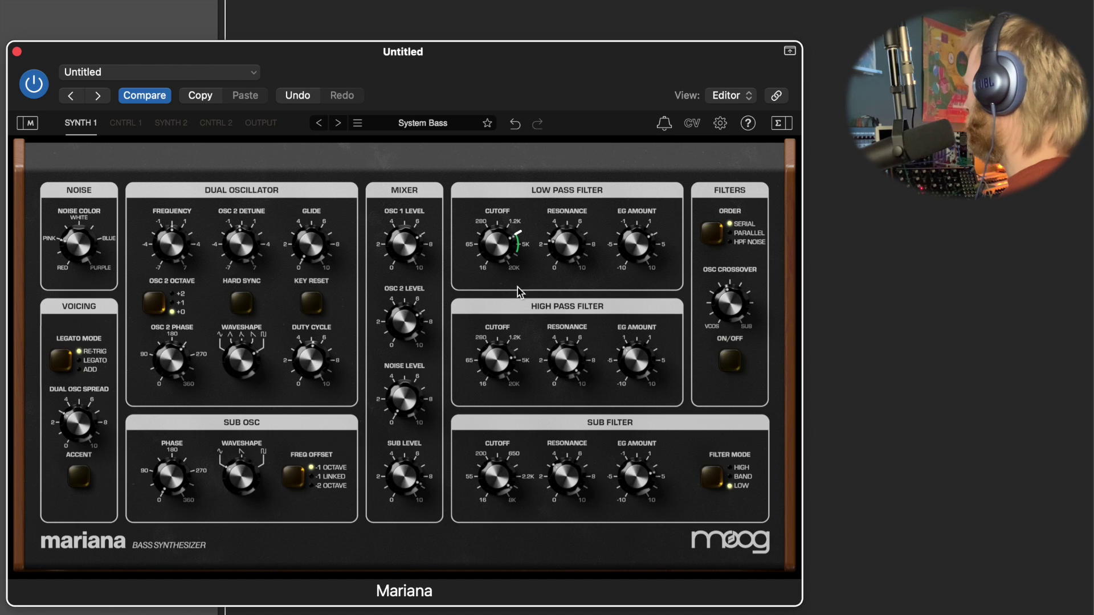
mouse_move(508, 250)
mouse_down()
mouse_move(505, 282)
mouse_move(507, 255)
mouse_up()
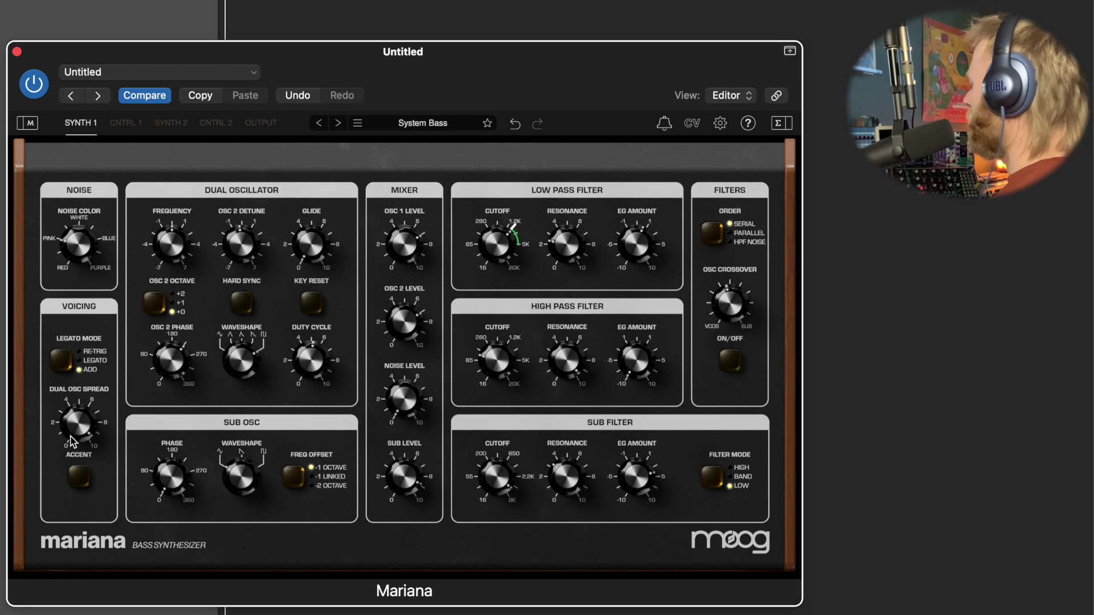
Switch on Accent for the voicing
click(81, 478)
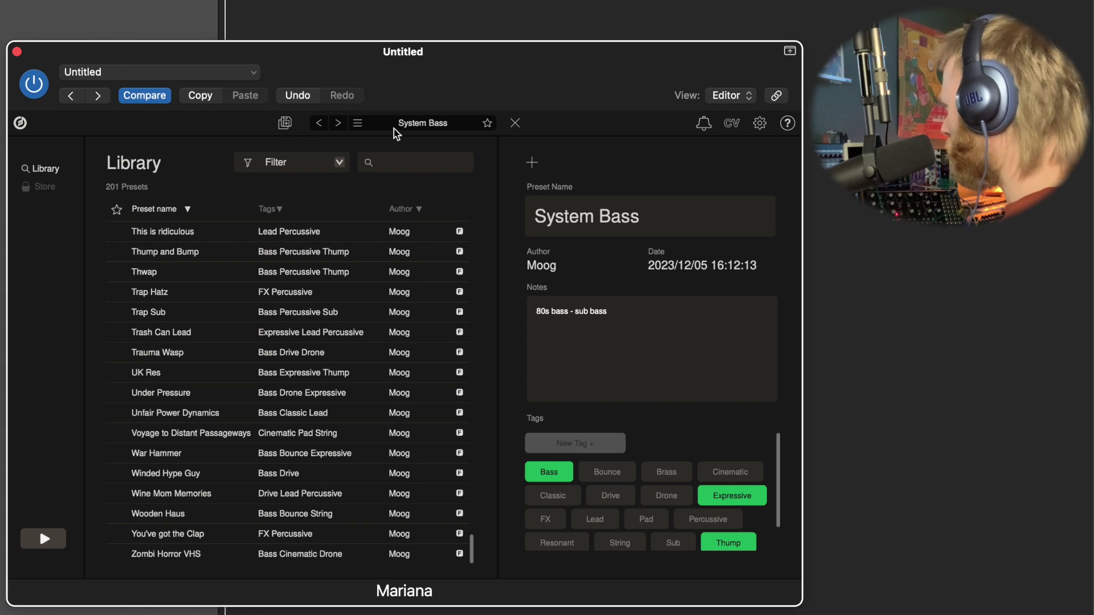
click(430, 125)
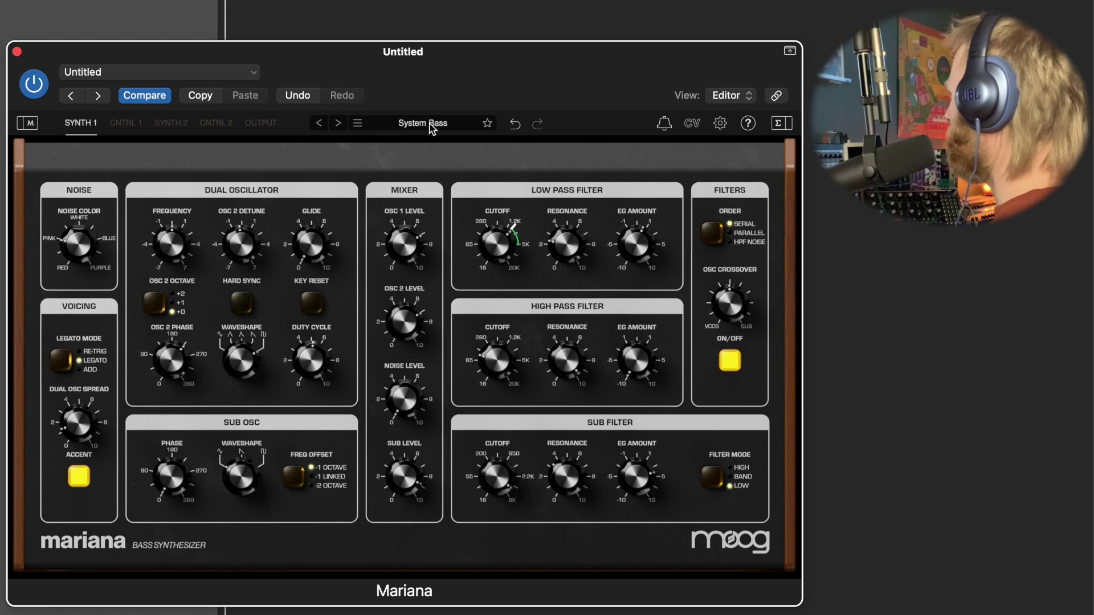
Open the control voltage routing and assign CV1 as the CV In 1 source
click(692, 126)
click(733, 193)
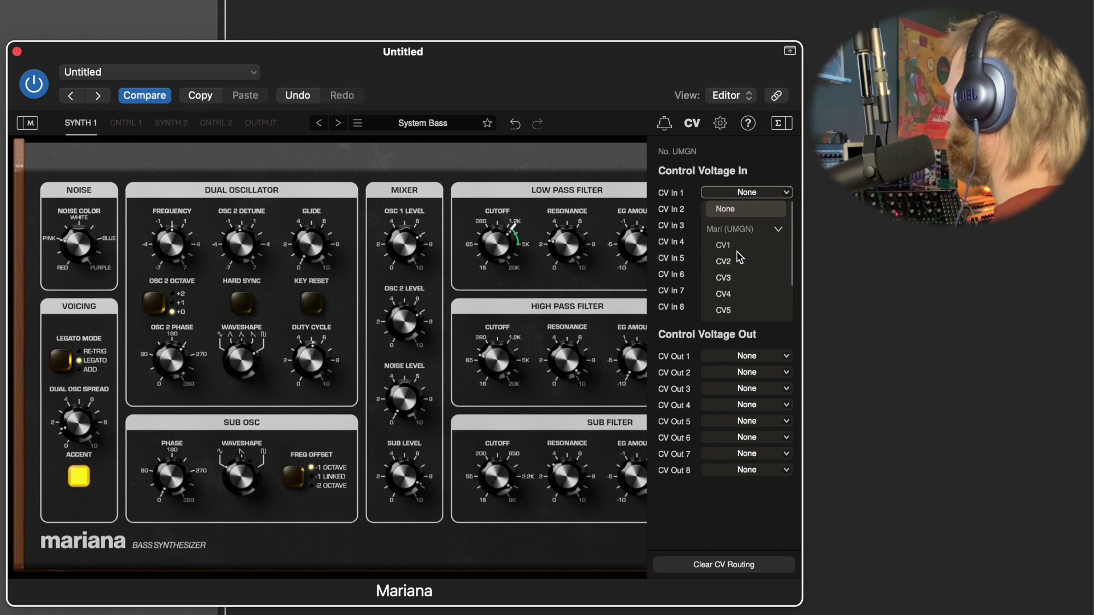
click(744, 249)
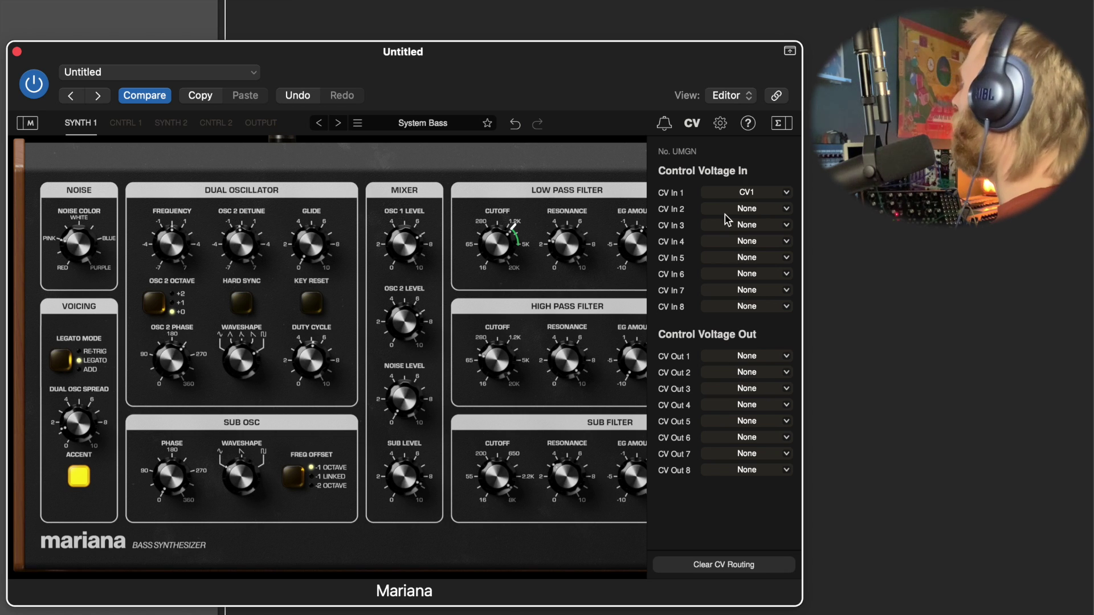
Leave CV Out 1 set to None and review the CV In 1 sources again
click(748, 356)
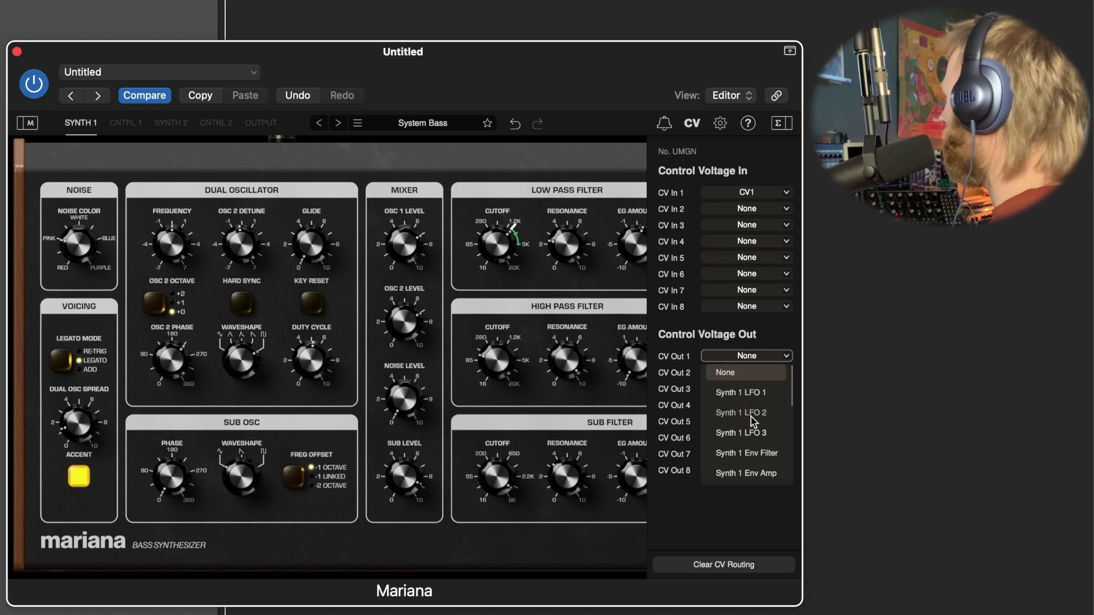
scroll(756, 400, down, 2)
scroll(756, 401, down, 2)
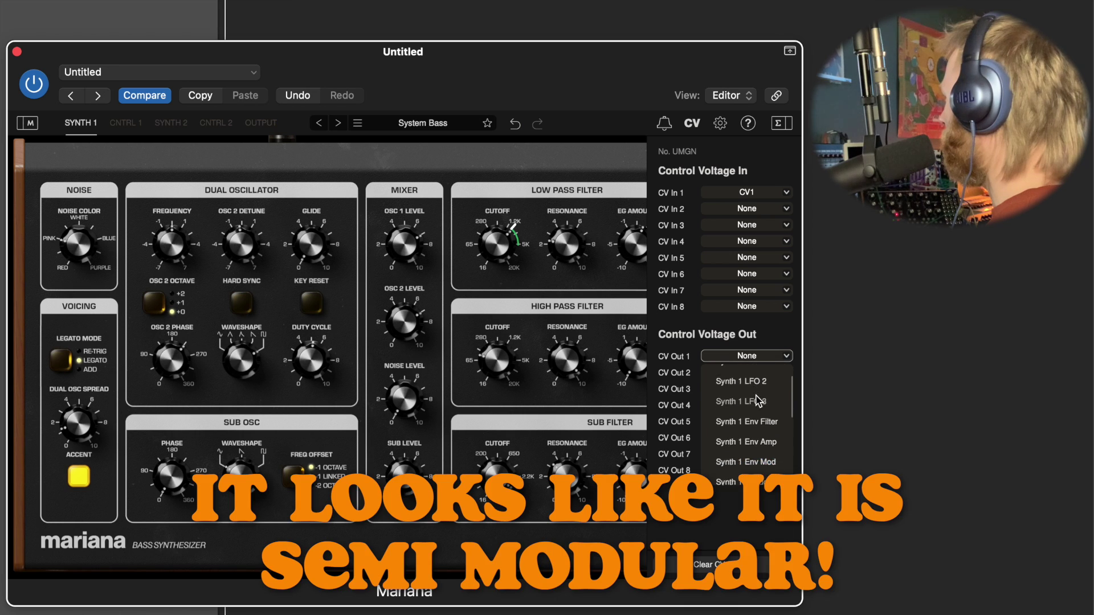
scroll(756, 401, down, 3)
scroll(757, 401, down, 3)
scroll(756, 401, down, 2)
scroll(752, 395, up, 6)
click(752, 369)
click(741, 195)
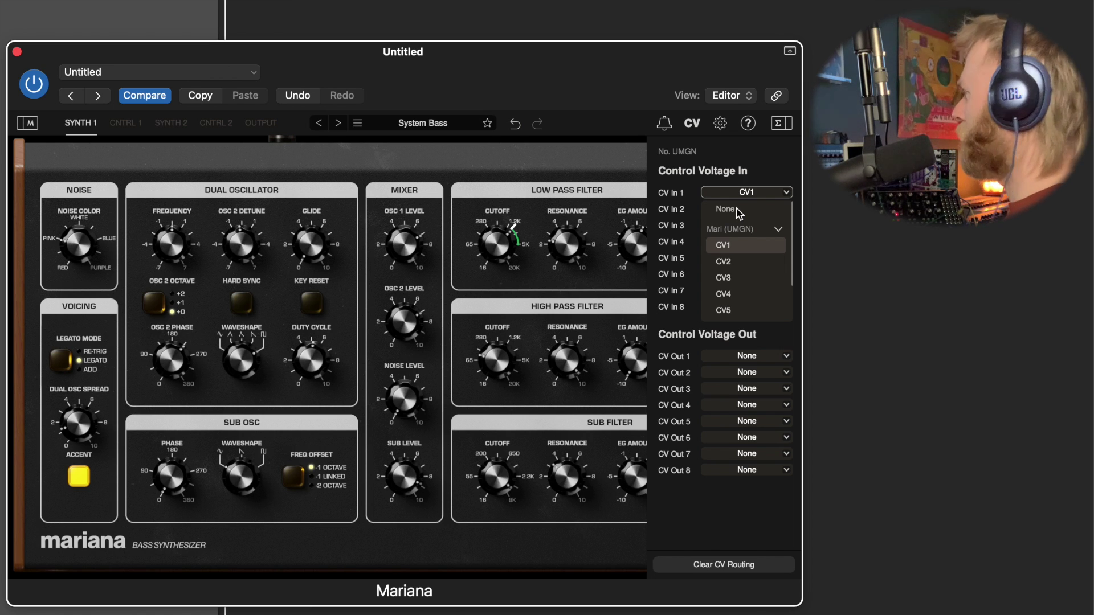
Keep CV In 1 on CV1 and page through CNTRL 1, SYNTH 2 and CNTRL 2 to OUTPUT
click(338, 122)
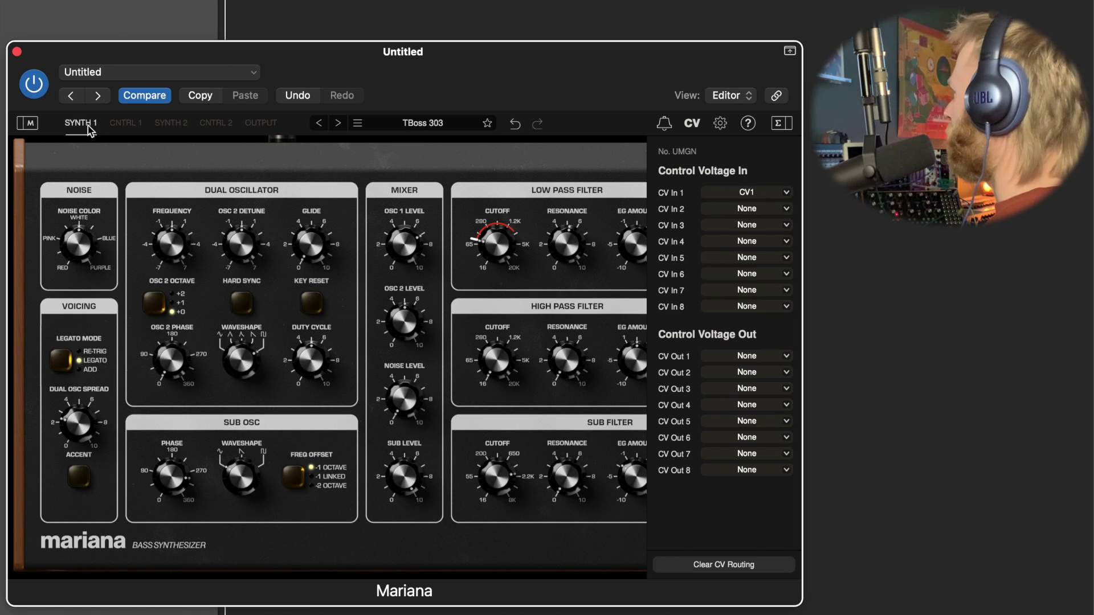
click(125, 125)
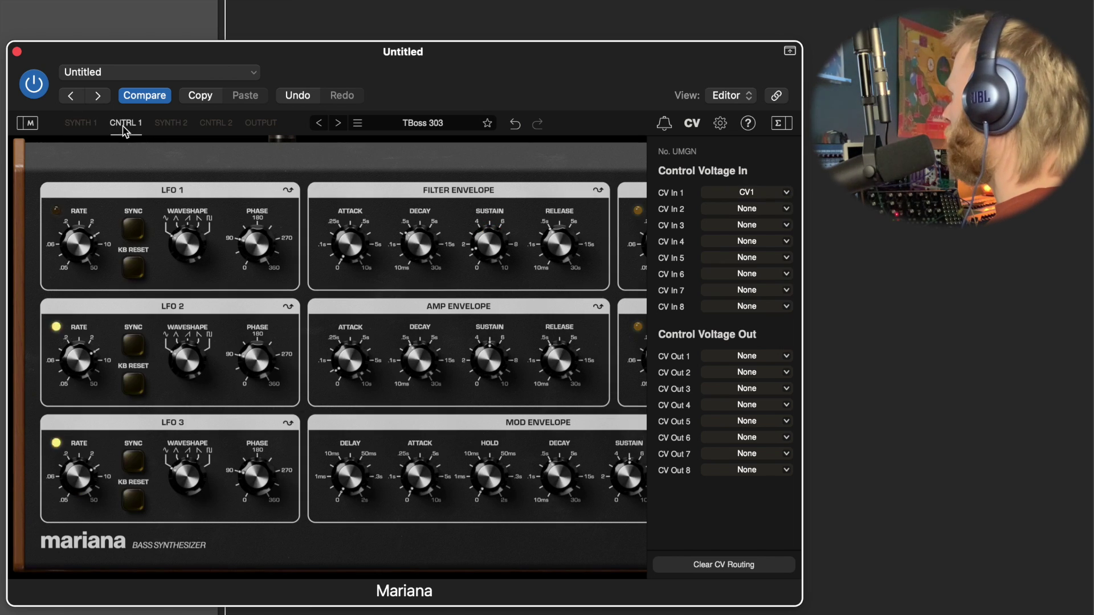
click(172, 125)
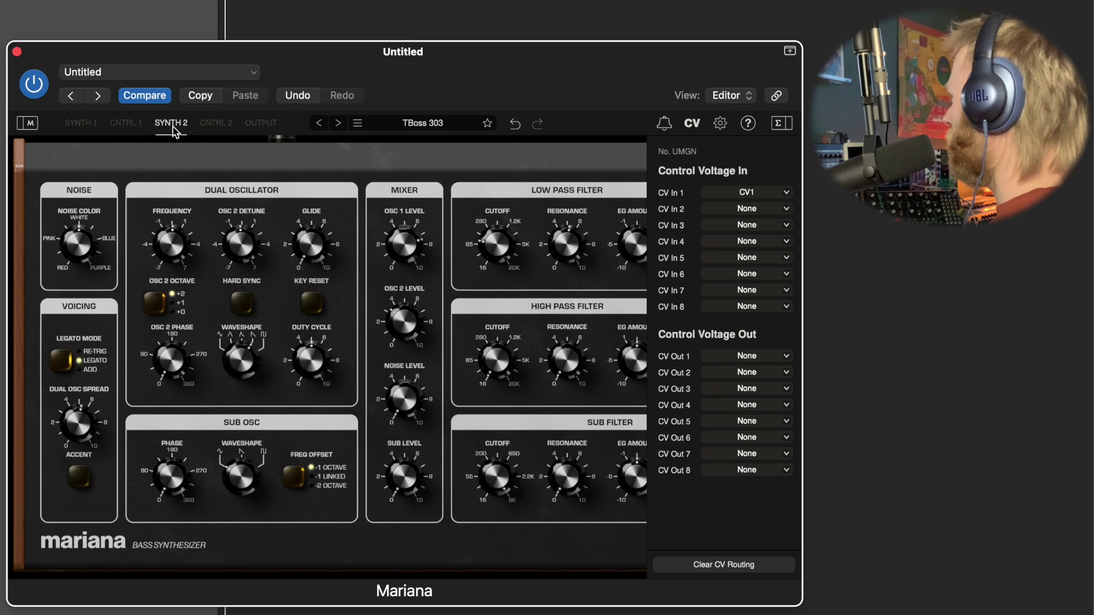
click(217, 124)
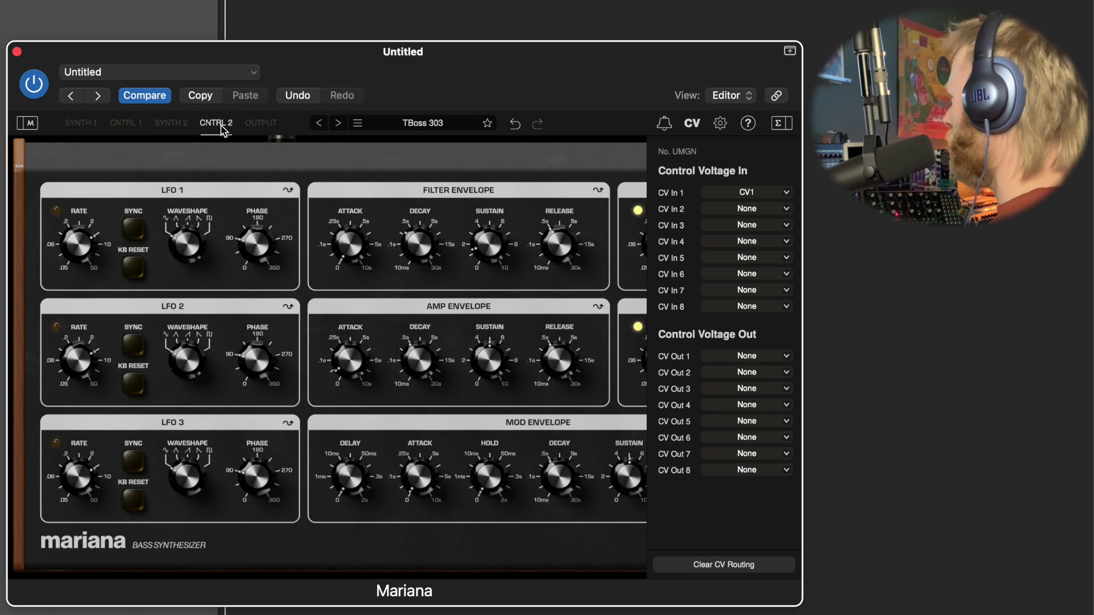
click(261, 127)
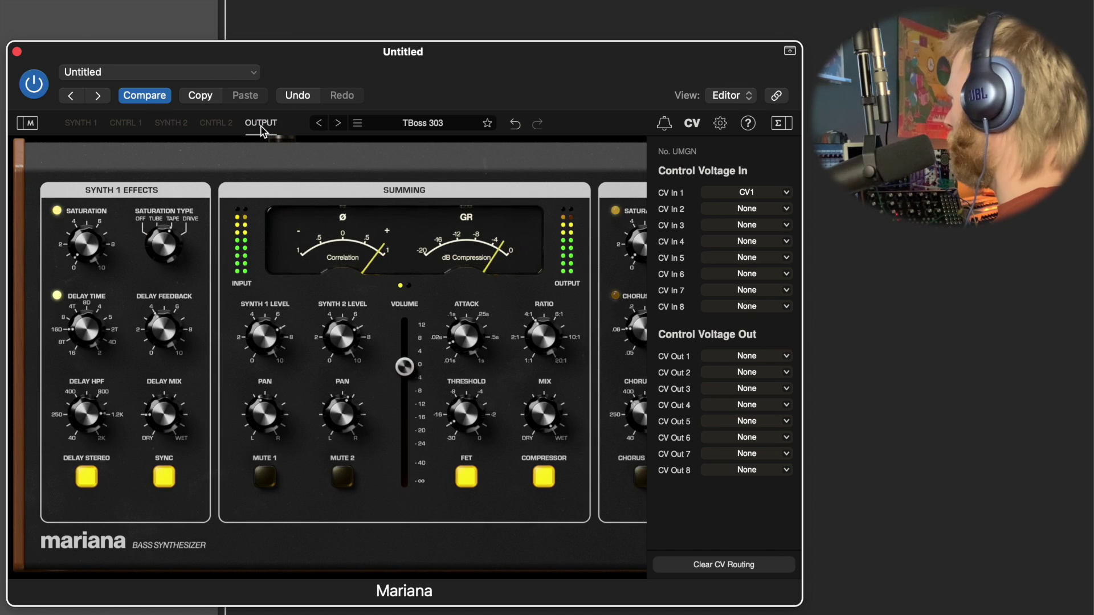